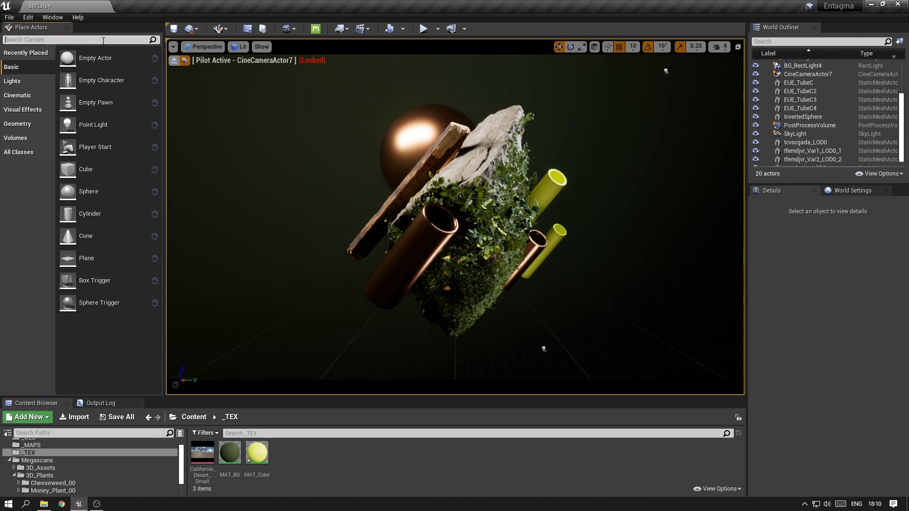
# Step: Add a Decal actor to the scene below the tubes, stop piloting the camera and frame the decal
pyautogui.write('dec')
pyautogui.moveTo(29, 57); pyautogui.dragTo(540, 272)
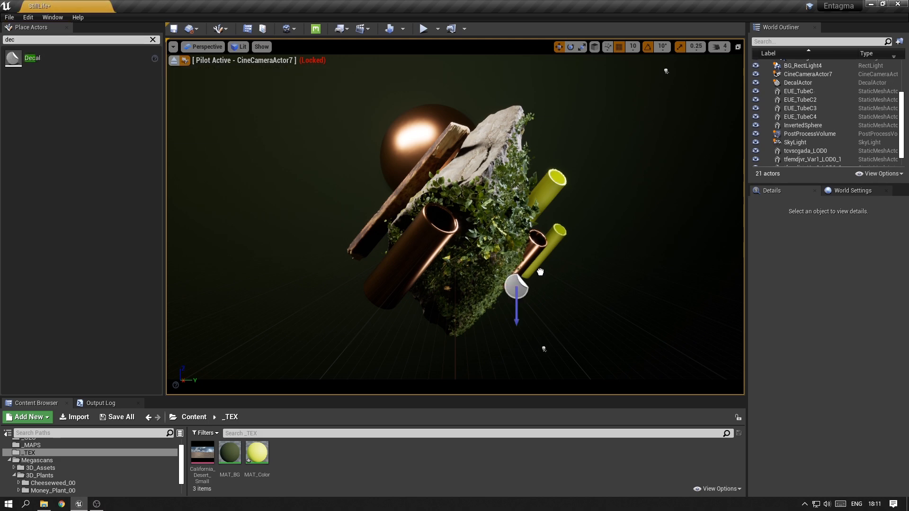
pyautogui.click(175, 61)
pyautogui.press('f')
# Step: Move the decal onto the open end of the large copper tube
pyautogui.moveTo(426, 199); pyautogui.dragTo(474, 237, button='right')
pyautogui.moveTo(469, 170); pyautogui.dragTo(392, 194)
pyautogui.moveTo(392, 194); pyautogui.dragTo(403, 185, button='right')
pyautogui.press('r')
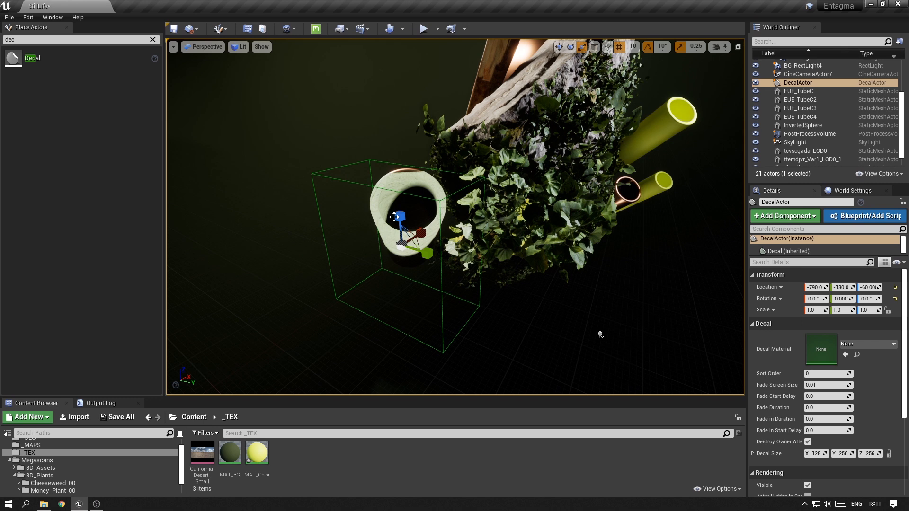
# Step: Shift the decal along the X axis to -880 so it projects onto the end of the large copper tube
pyautogui.press('w')
pyautogui.moveTo(397, 217); pyautogui.dragTo(535, 217, button='right')
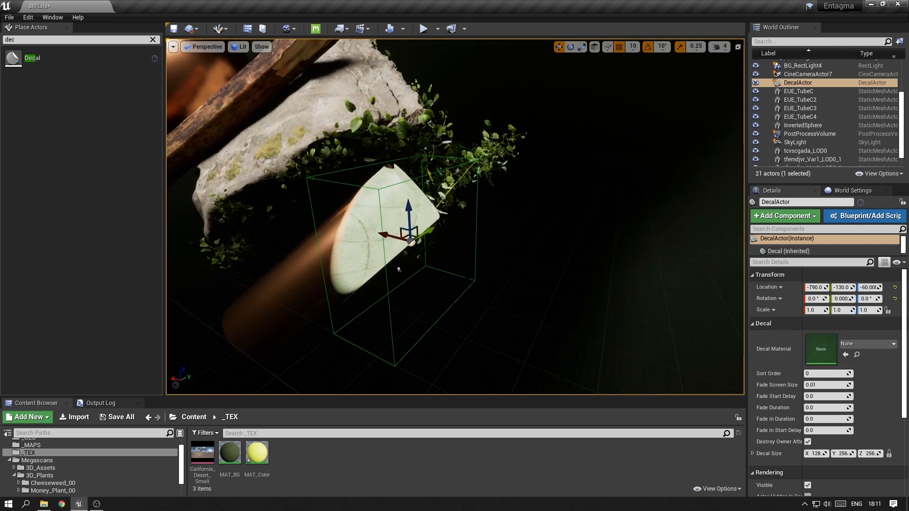
pyautogui.moveTo(377, 226); pyautogui.dragTo(498, 242, button='right')
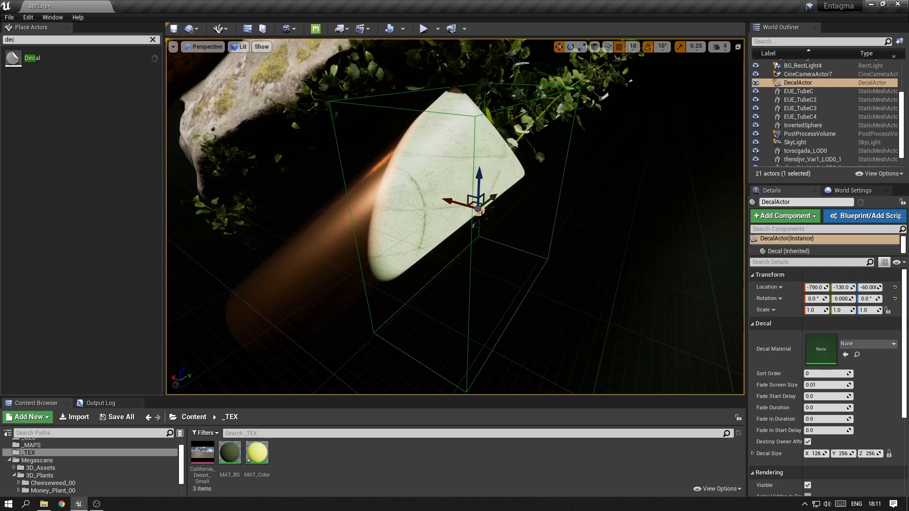
pyautogui.press('e')
pyautogui.press('w')
pyautogui.moveTo(481, 212); pyautogui.dragTo(519, 221)
pyautogui.press('r')
pyautogui.scroll(8, 516, 223)
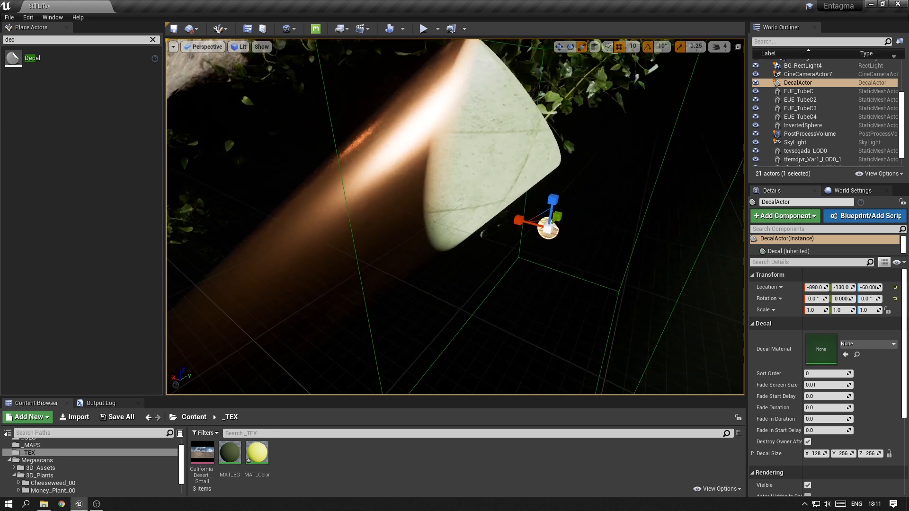
pyautogui.press('f')
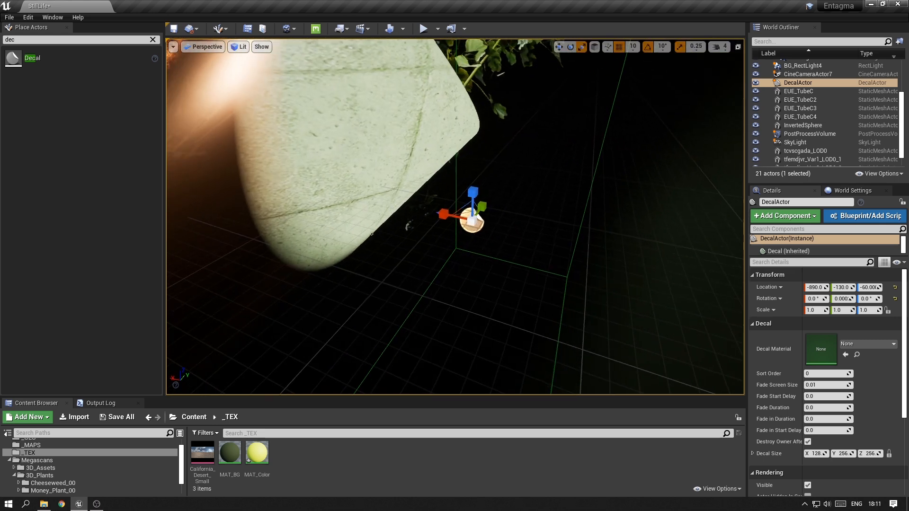
pyautogui.press('e')
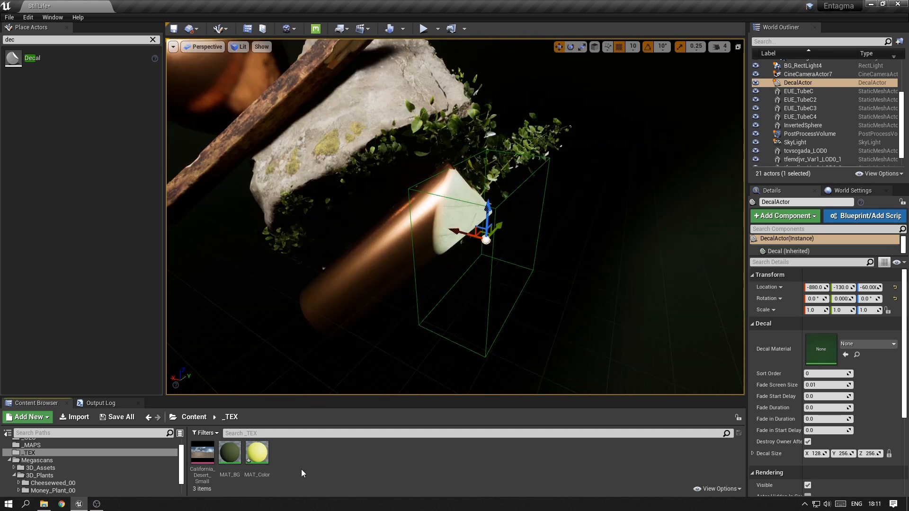
# Step: Create a new material named MAT_Decal in the _TEX folder
pyautogui.rightClick(313, 471)
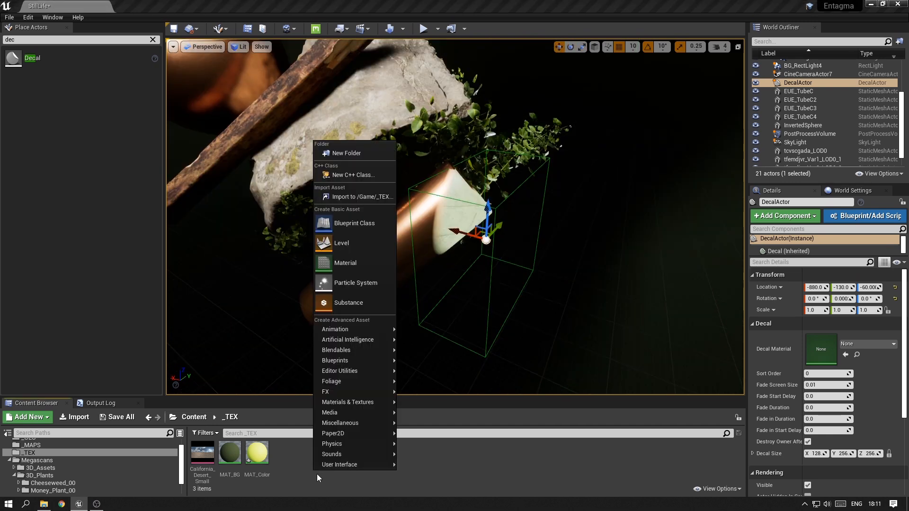
pyautogui.click(365, 275)
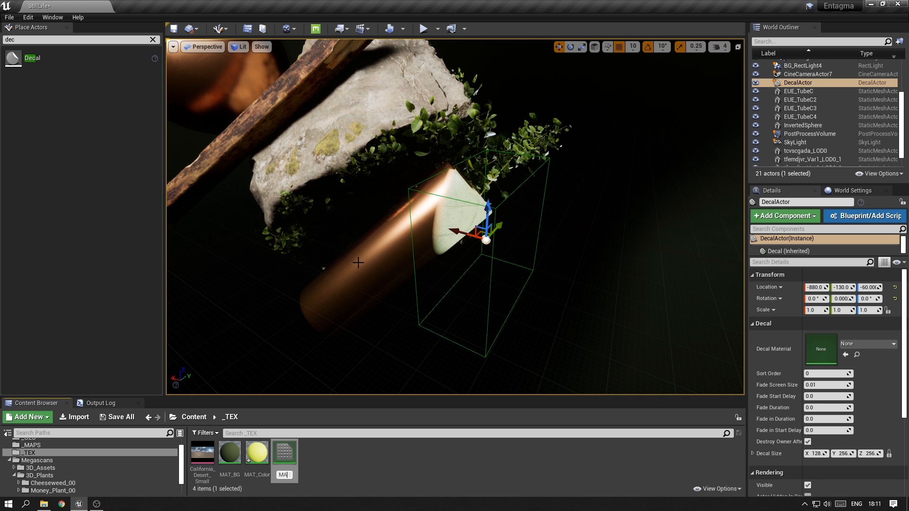
pyautogui.write('MAT_Decal')
pyautogui.press('Return')
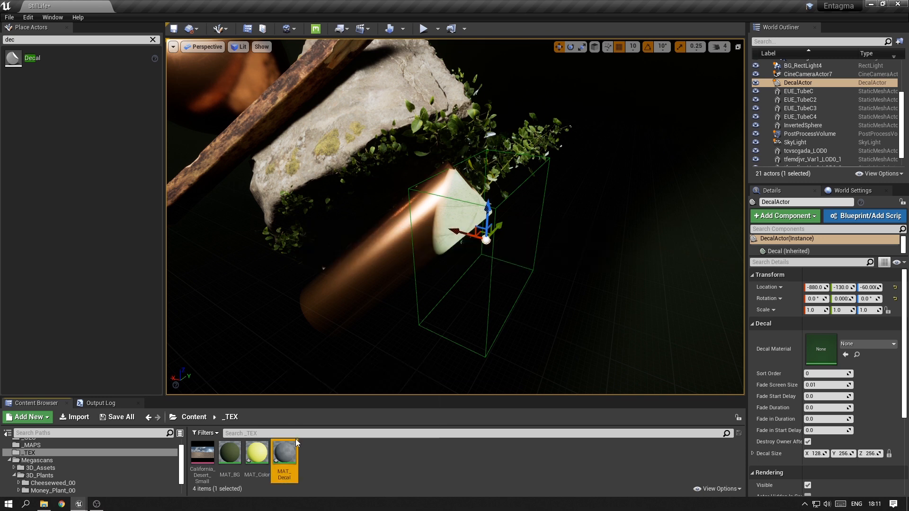
# Step: Open MAT_Decal and set its material domain to Deferred Decal and its blend mode to Translucent
pyautogui.doubleClick(284, 452)
pyautogui.moveTo(308, 482); pyautogui.dragTo(370, 50)
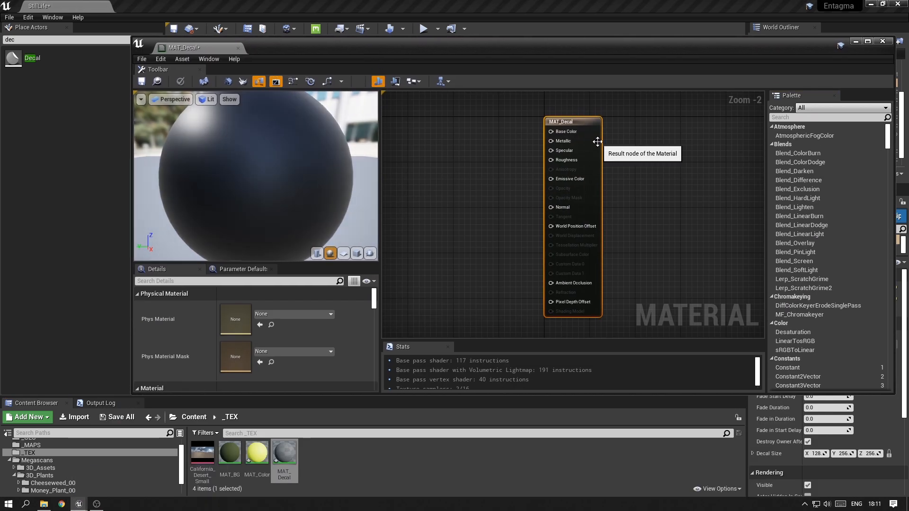
pyautogui.scroll(-3, 192, 334)
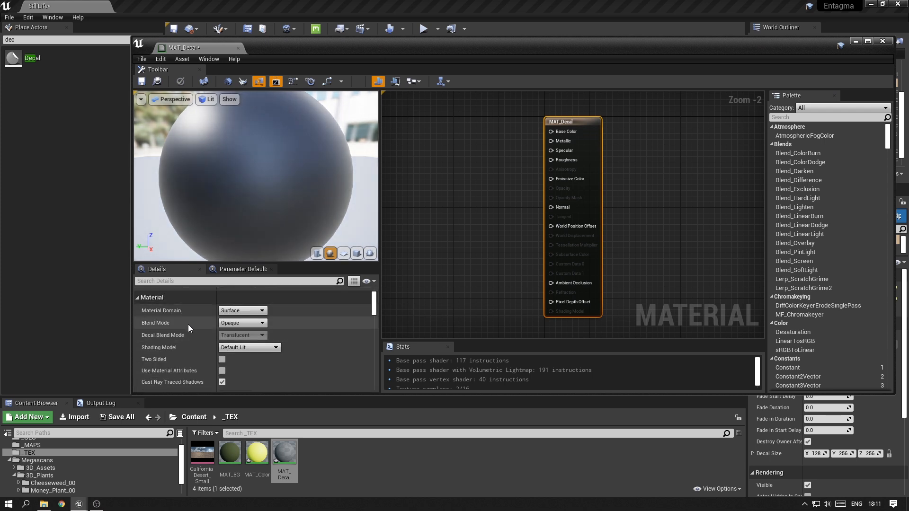
pyautogui.click(223, 311)
pyautogui.click(236, 324)
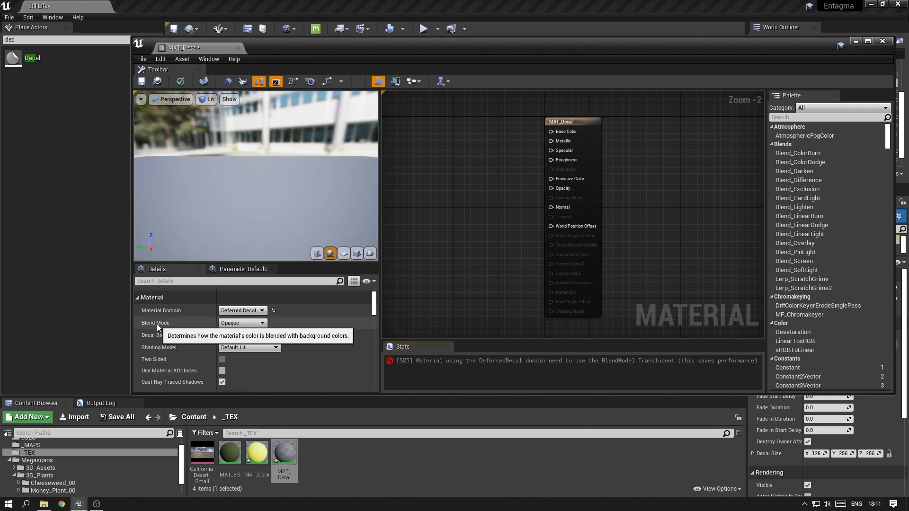
pyautogui.click(244, 323)
pyautogui.click(246, 342)
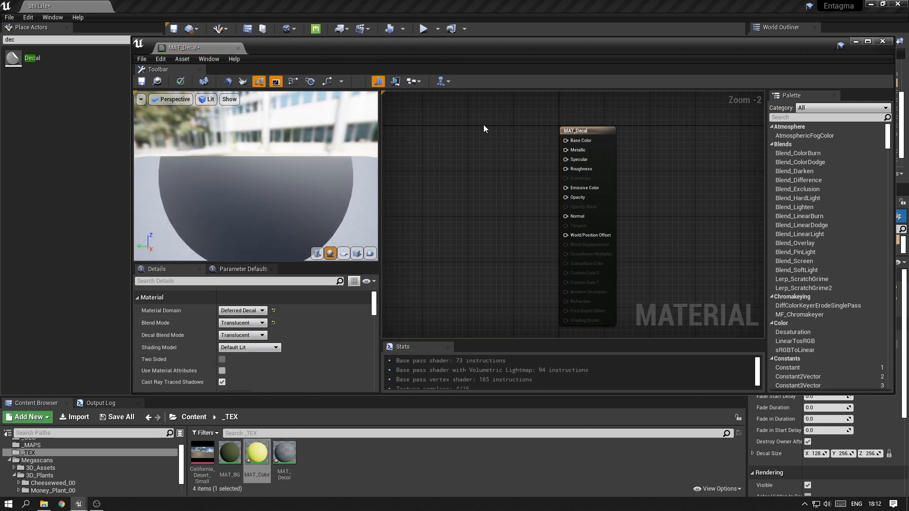
# Step: Copy the yellow colour constant from MAT_Color into MAT_Decal and connect it to Base Color
pyautogui.doubleClick(252, 449)
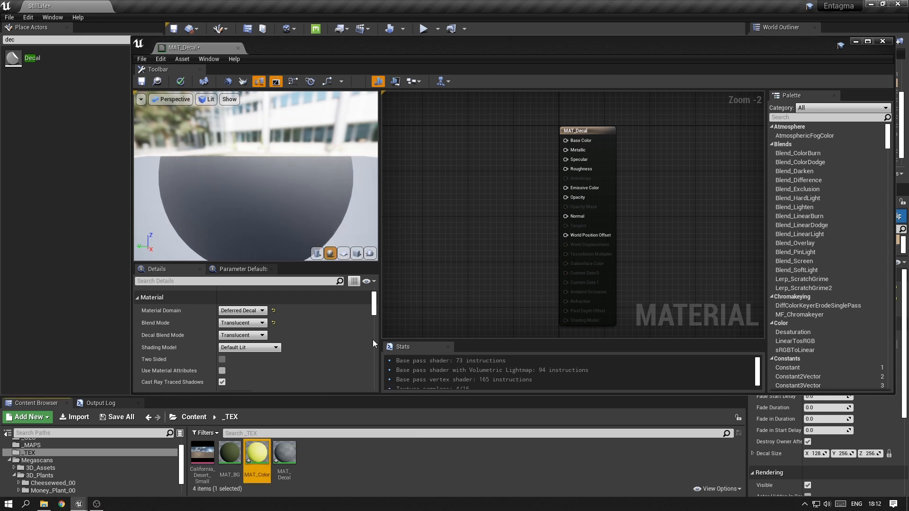
pyautogui.click(456, 151)
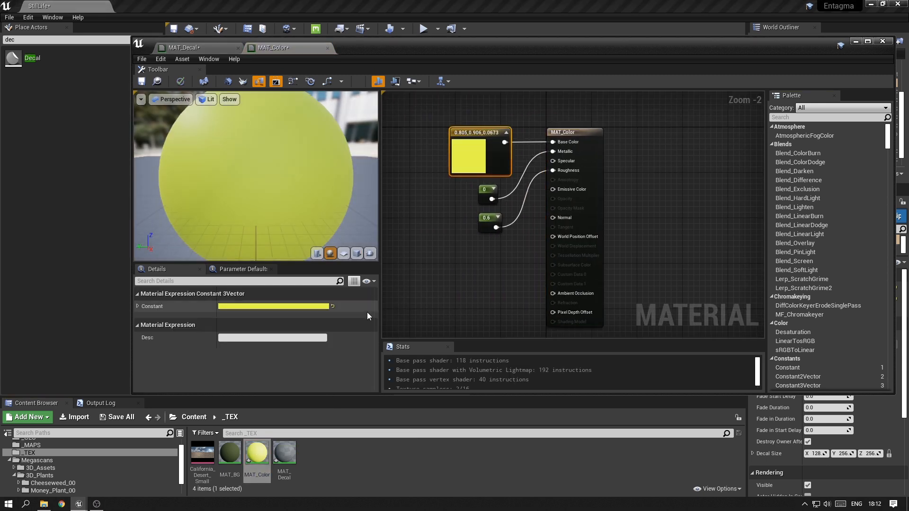
pyautogui.click(185, 48)
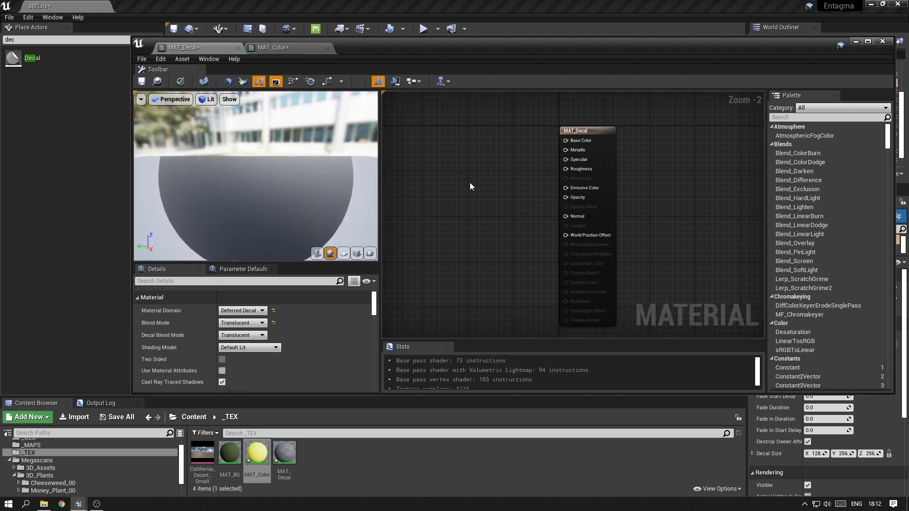
pyautogui.hotkey('ctrl', 'v')
pyautogui.moveTo(504, 197); pyautogui.dragTo(565, 140)
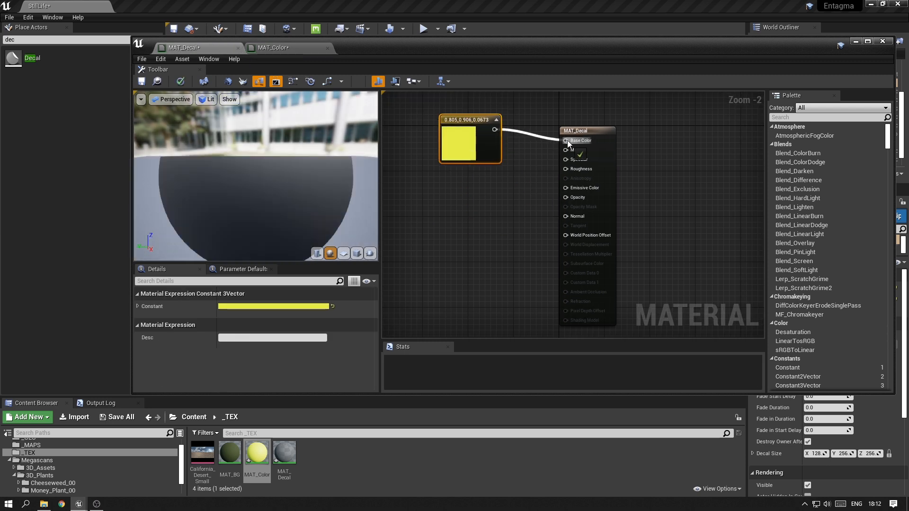
pyautogui.moveTo(470, 149); pyautogui.dragTo(487, 156)
pyautogui.click(506, 192)
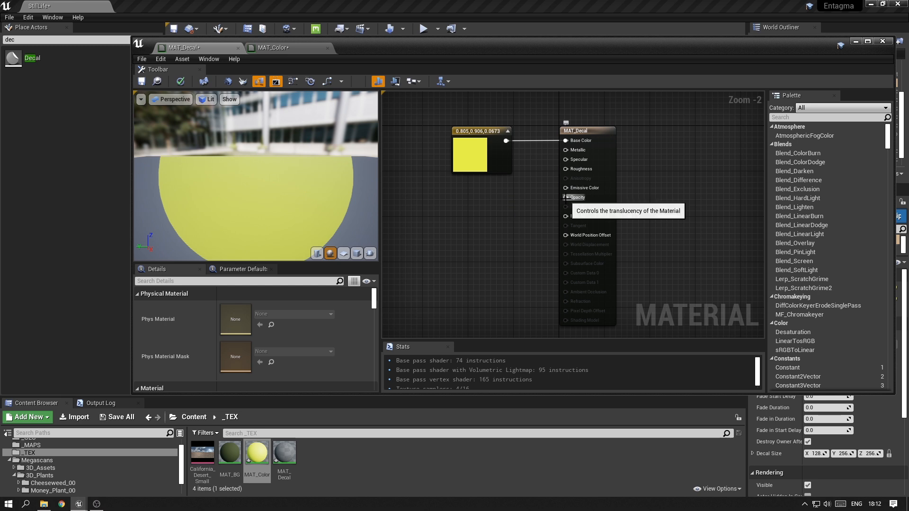
# Step: Connect the red channel of the Cheeseweed_00 texture tfemdjvr_4K_Opacity to MAT_Decal's Opacity and save the material
pyautogui.click(52, 482)
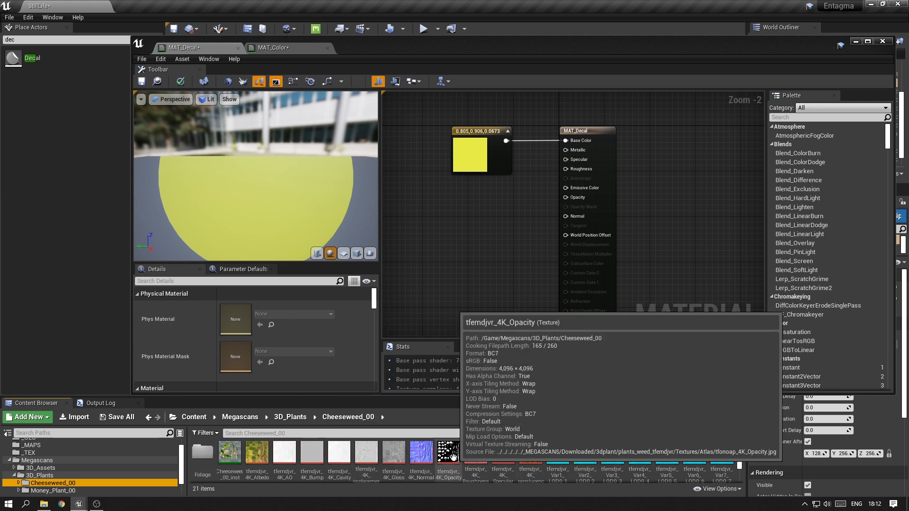
pyautogui.moveTo(448, 454); pyautogui.dragTo(566, 200)
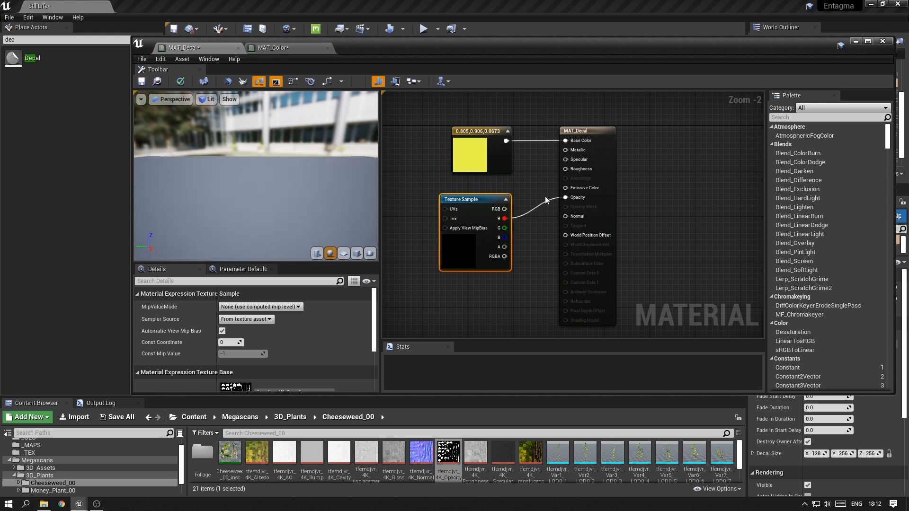
pyautogui.click(141, 83)
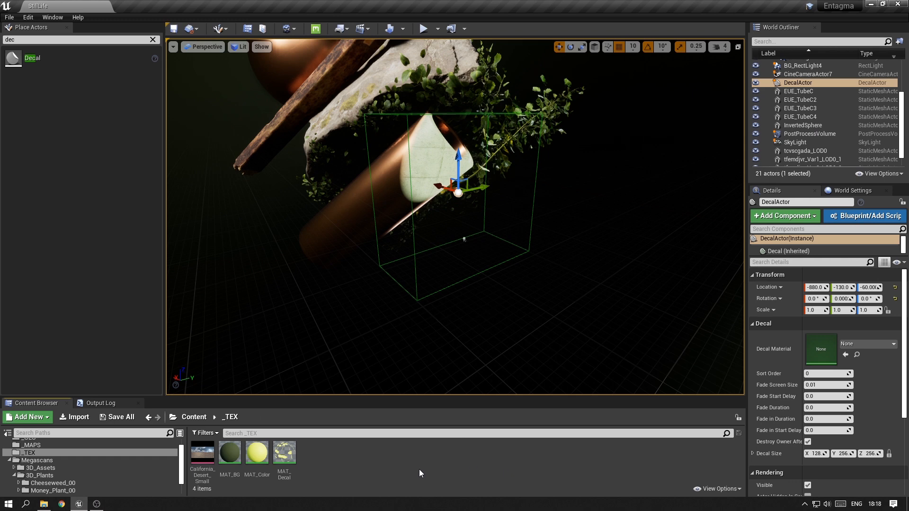
# Step: Assign MAT_Decal to the decal actor and reposition it over the large copper tube with a 40° Z rotation
pyautogui.moveTo(284, 452); pyautogui.dragTo(835, 362)
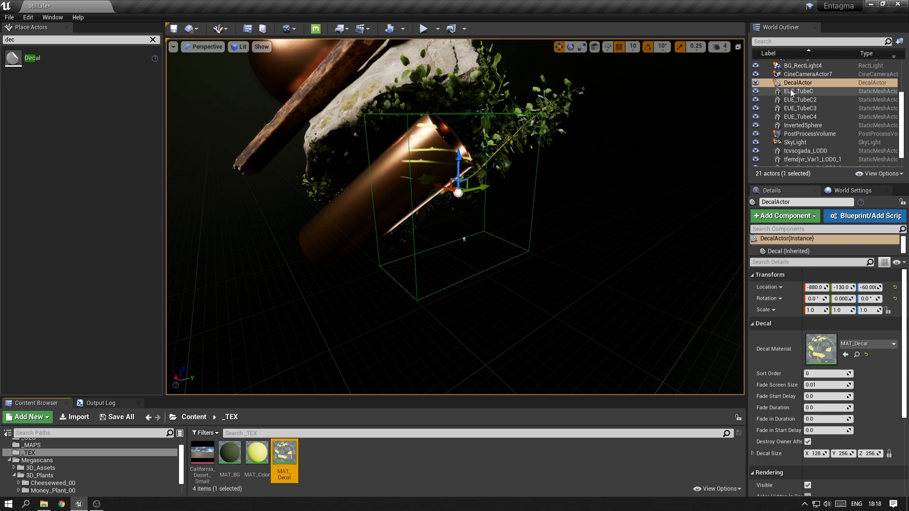
pyautogui.moveTo(461, 185); pyautogui.dragTo(341, 209)
pyautogui.press('e')
pyautogui.moveTo(342, 209); pyautogui.dragTo(384, 210, button='right')
pyautogui.press('w')
pyautogui.moveTo(424, 191)
pyautogui.mouseDown()
pyautogui.moveTo(423, 210)
pyautogui.moveTo(424, 194)
pyautogui.mouseUp()
pyautogui.moveTo(424, 194); pyautogui.dragTo(419, 196, button='right')
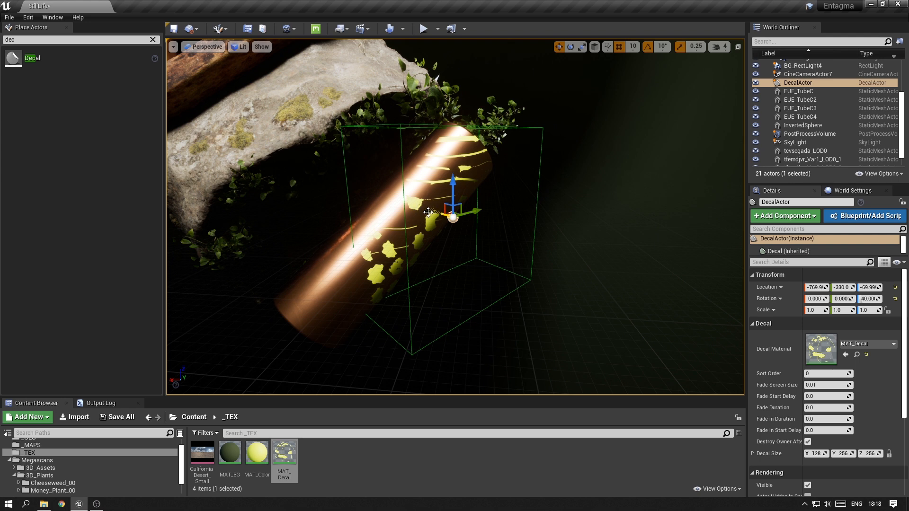
# Step: Set the decal's X and Y scale to 2
pyautogui.click(812, 310)
pyautogui.write('2')
pyautogui.press('Tab')
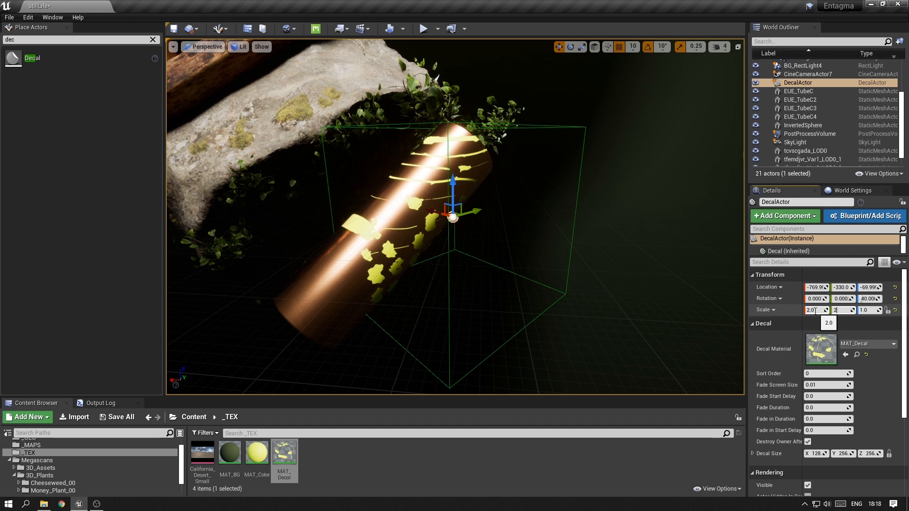
pyautogui.write('2')
pyautogui.press('Return')
pyautogui.moveTo(454, 218); pyautogui.dragTo(466, 216, button='right')
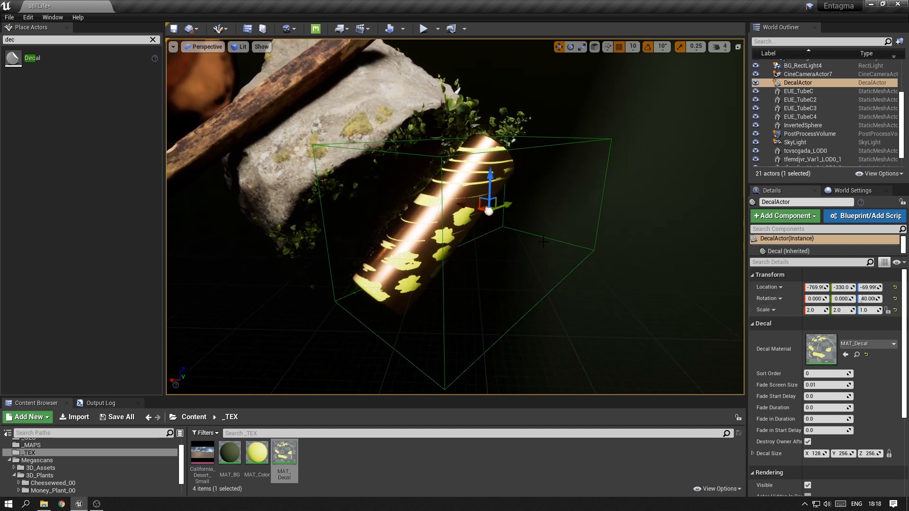
# Step: Raise the decal vertically over the copper tube to a Z location of about -10
pyautogui.moveTo(490, 189); pyautogui.dragTo(491, 139)
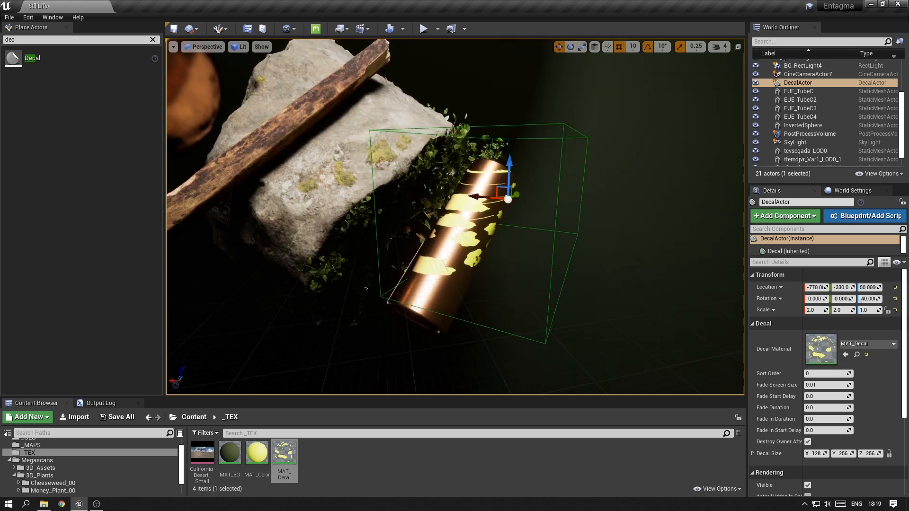
pyautogui.moveTo(468, 213)
pyautogui.mouseDown(button='right')
pyautogui.moveTo(461, 196)
pyautogui.moveTo(468, 213)
pyautogui.mouseUp(button='right')
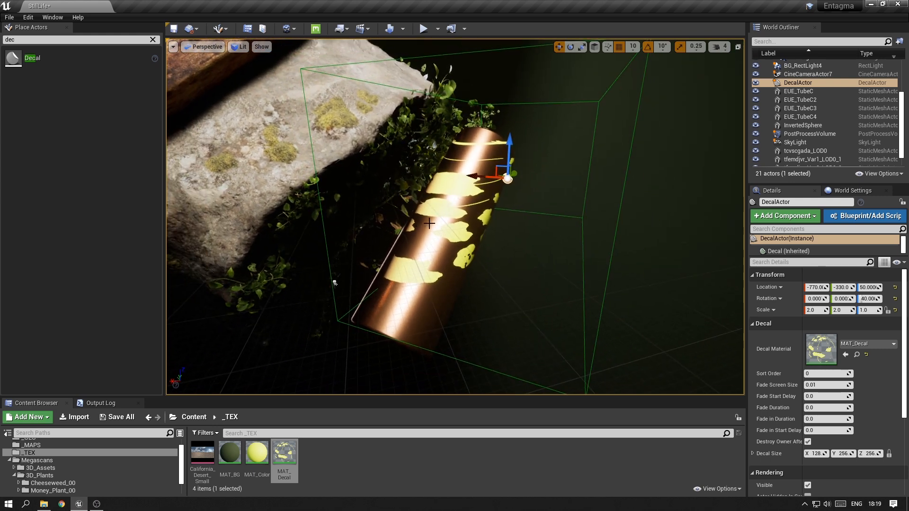
pyautogui.moveTo(518, 192)
pyautogui.mouseDown(button='right')
pyautogui.moveTo(497, 192)
pyautogui.moveTo(518, 192)
pyautogui.mouseUp(button='right')
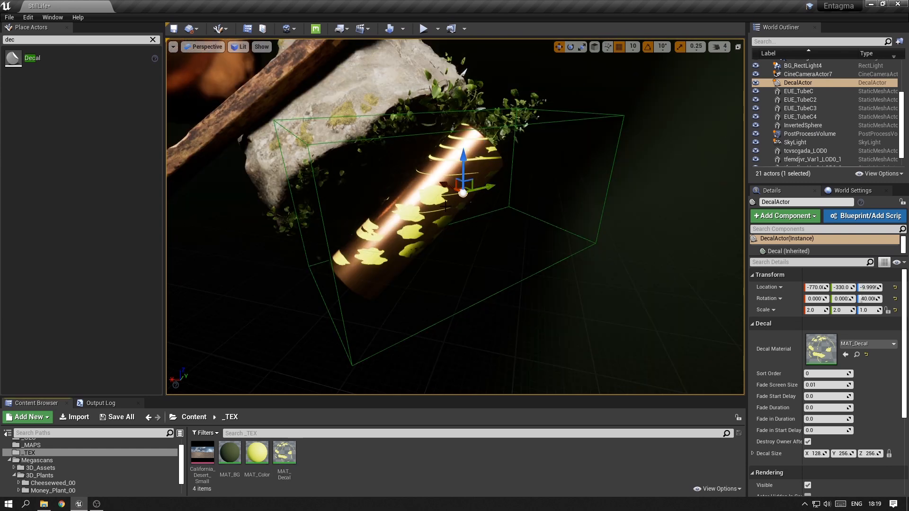
# Step: Preview the DecalGradient.png image and import it into the _TEX folder
pyautogui.click(71, 418)
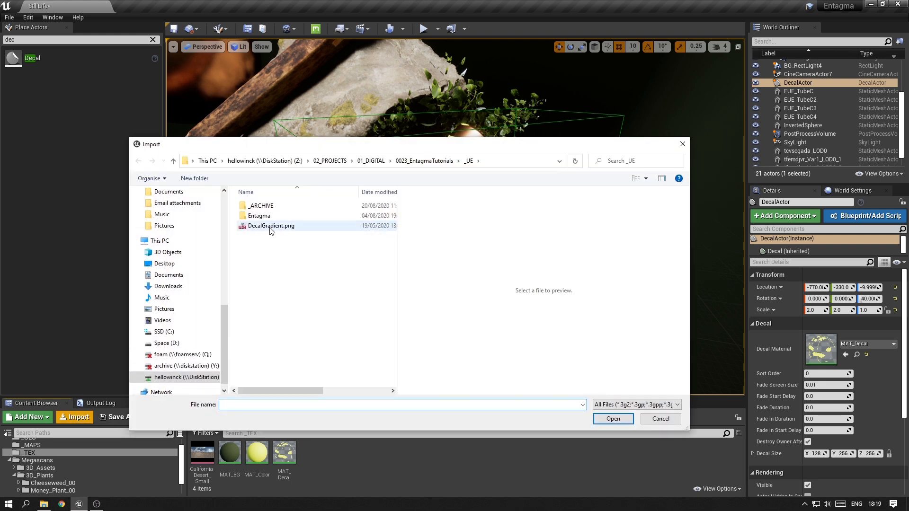
pyautogui.click(270, 227)
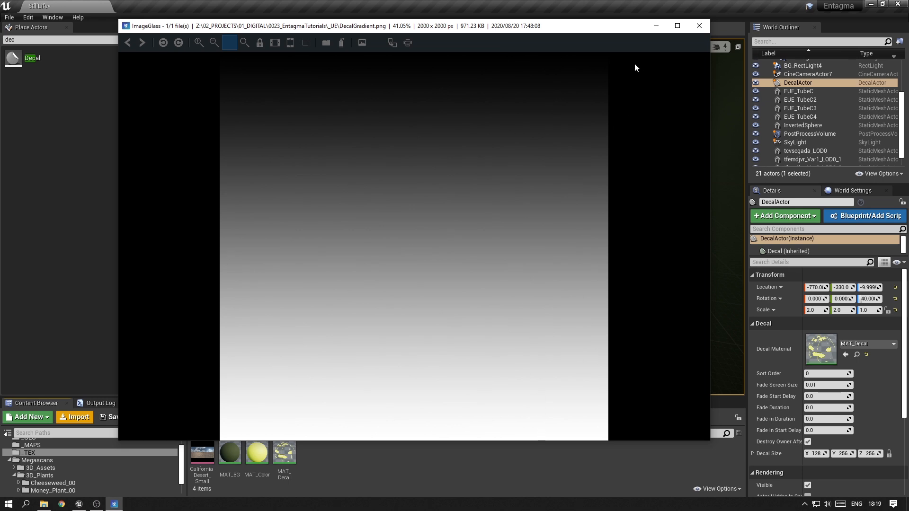
pyautogui.click(699, 25)
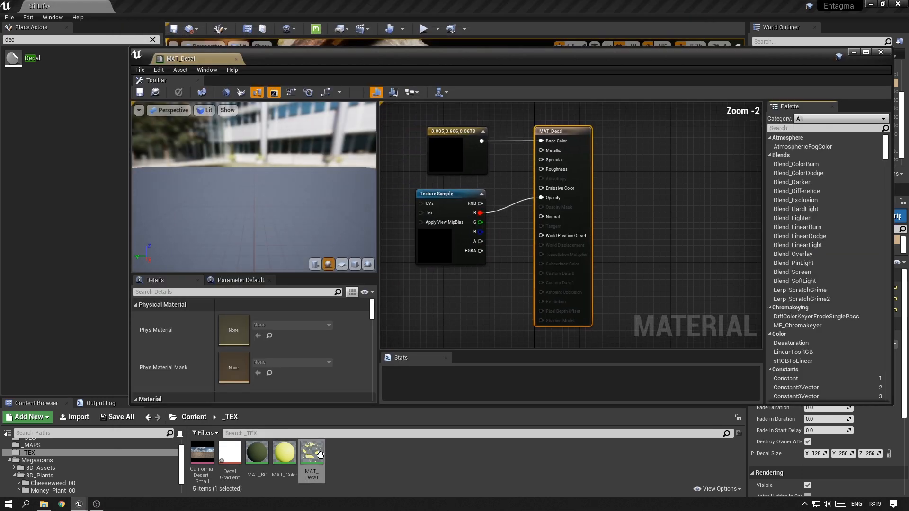
# Step: Replace the leaf texture driving MAT_Decal's Opacity with the red channel of the DecalGradient texture
pyautogui.moveTo(229, 455); pyautogui.dragTo(424, 280)
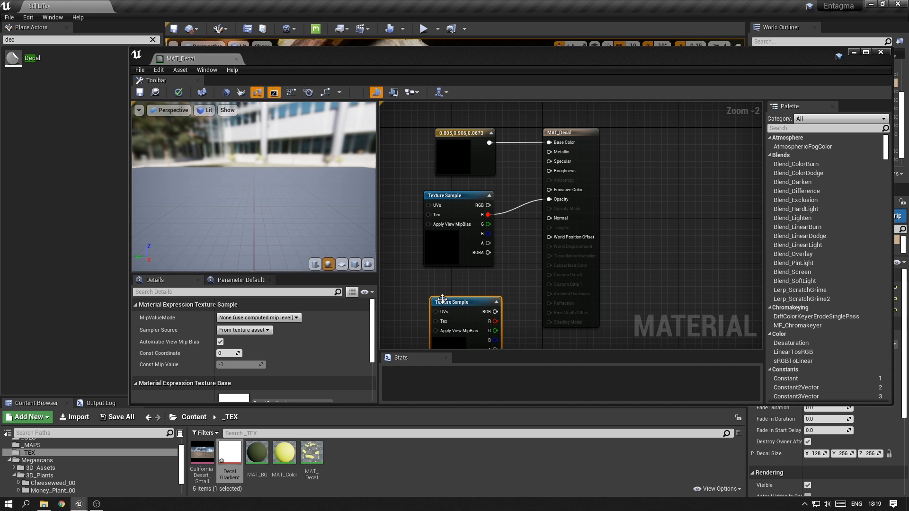
pyautogui.moveTo(488, 328); pyautogui.dragTo(553, 199)
pyautogui.click(465, 234)
pyautogui.press('Delete')
pyautogui.click(445, 284)
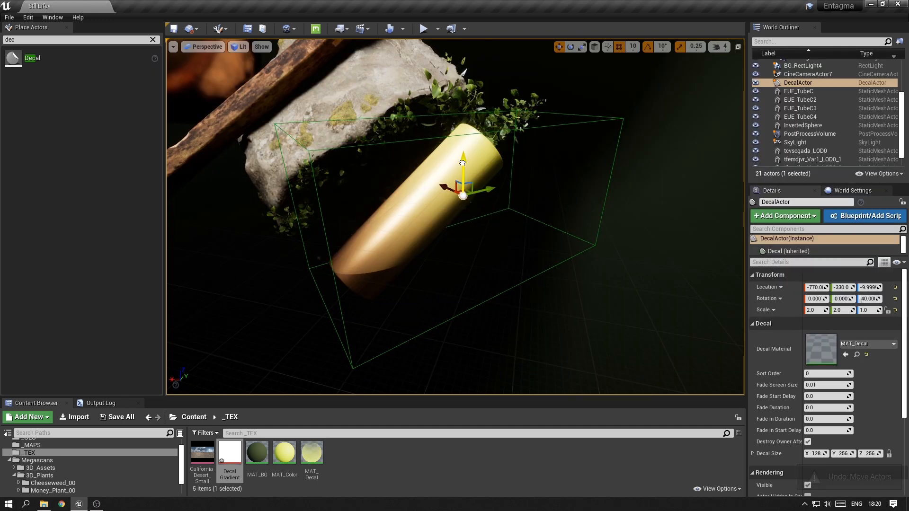
# Step: Rotate the decal to 140° on X and fit it over the copper tube's lower end with a Y scale of about 0.74
pyautogui.moveTo(463, 163); pyautogui.dragTo(484, 252)
pyautogui.press('e')
pyautogui.keyDown('alt'); pyautogui.moveTo(497, 220); pyautogui.dragTo(449, 216); pyautogui.keyUp('alt')
pyautogui.press('w')
pyautogui.moveTo(444, 254)
pyautogui.mouseDown()
pyautogui.moveTo(426, 255)
pyautogui.moveTo(446, 247)
pyautogui.mouseUp()
pyautogui.press('e')
pyautogui.press('r')
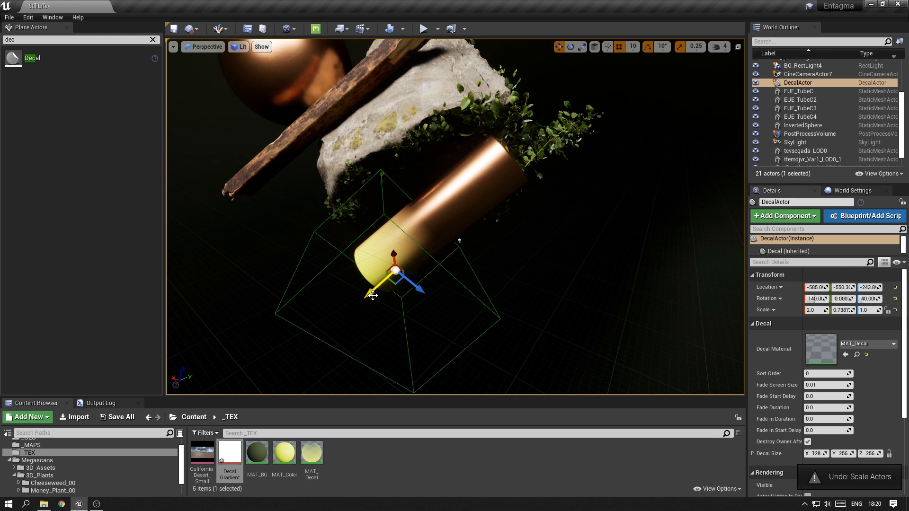
# Step: Refit the decal over the copper tube's lower end, with a Z location of about -197 and a Y scale of about 1.02
pyautogui.moveTo(373, 296)
pyautogui.mouseDown()
pyautogui.moveTo(390, 286)
pyautogui.moveTo(371, 296)
pyautogui.moveTo(390, 278)
pyautogui.moveTo(383, 282)
pyautogui.mouseUp()
pyautogui.press('space')
pyautogui.press('space')
pyautogui.press('space')
pyautogui.press('space')
pyautogui.press('space')
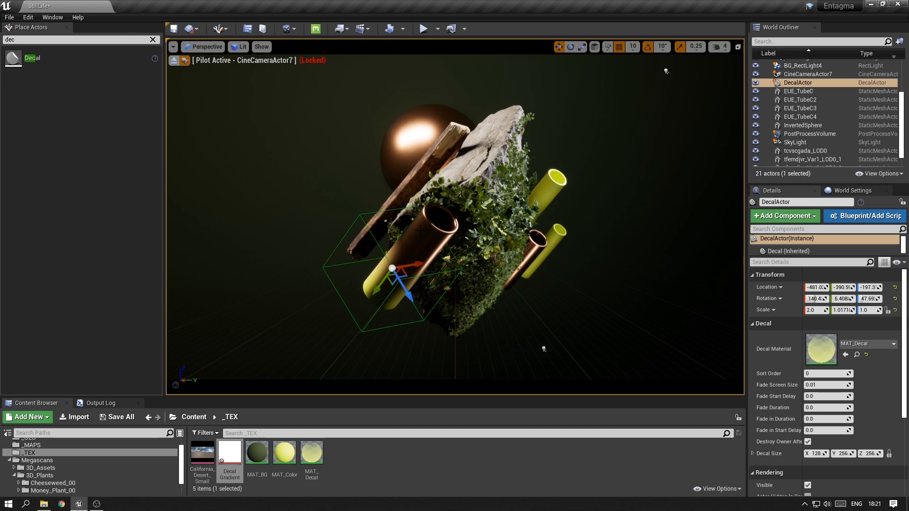
# Step: Set the decal's X and Y scale to 10 each
pyautogui.click(810, 310)
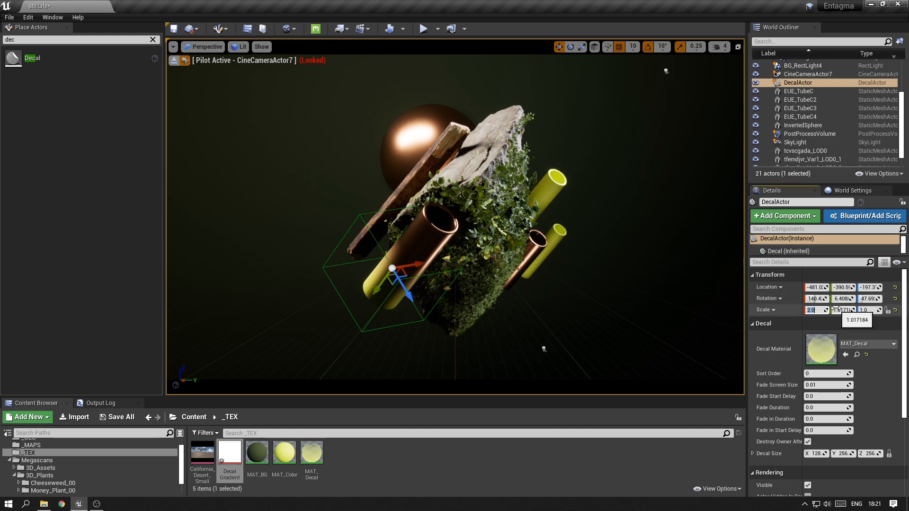
pyautogui.write('10')
pyautogui.press('Return')
pyautogui.click(840, 310)
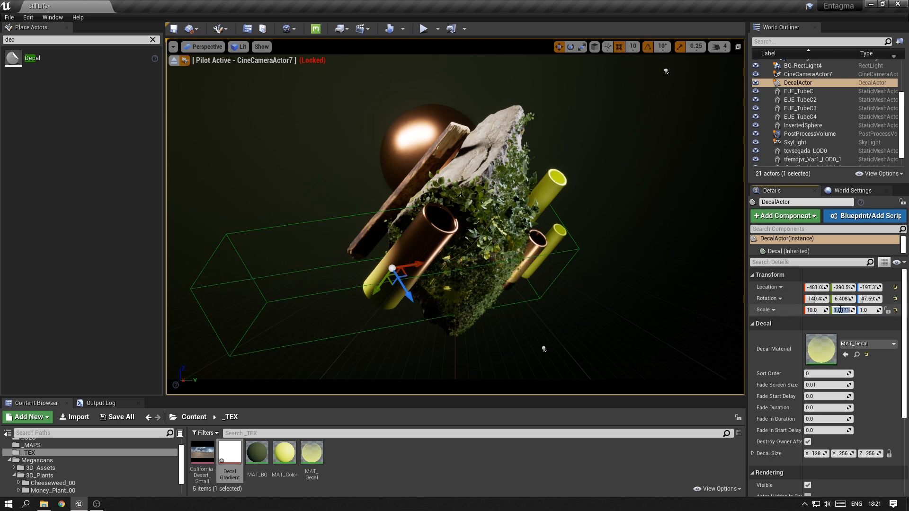
pyautogui.write('10')
pyautogui.press('Return')
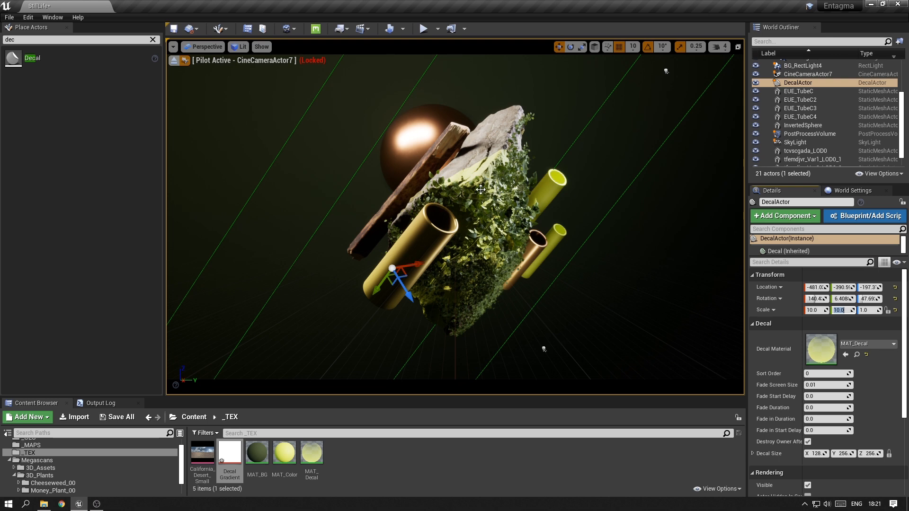
# Step: Turn off Receives Decals for the boulder mesh tcvscgada_LOD0
pyautogui.click(456, 167)
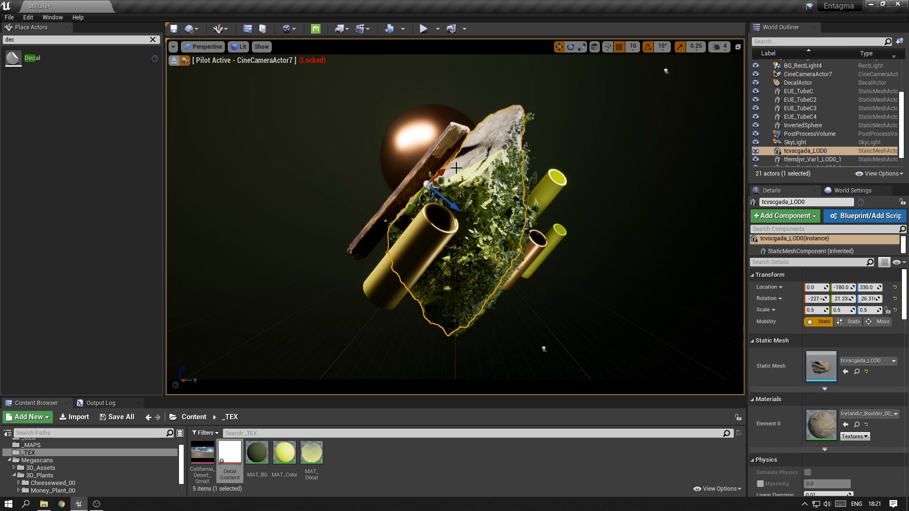
pyautogui.click(772, 263)
pyautogui.write('dec')
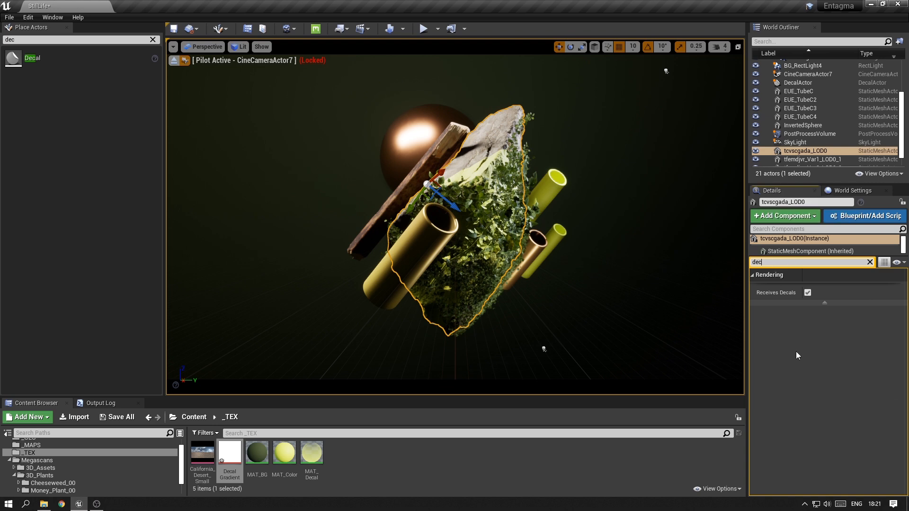
pyautogui.click(807, 293)
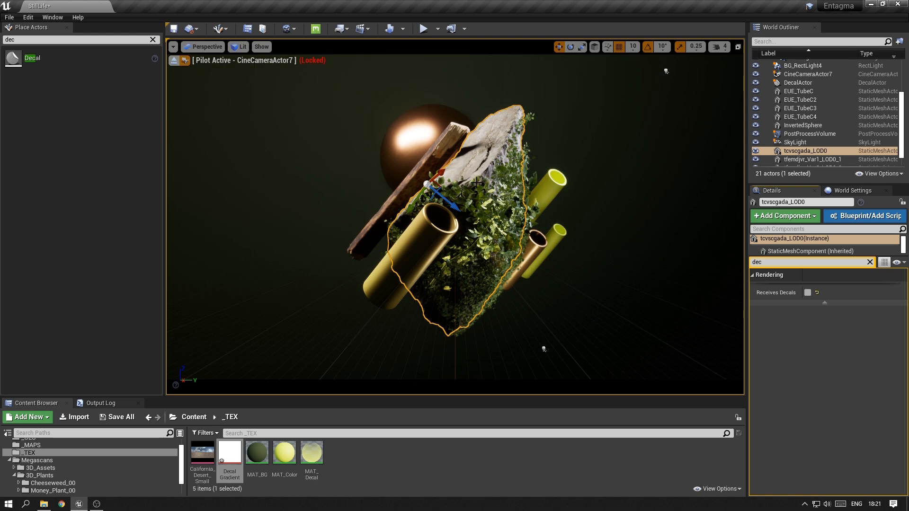